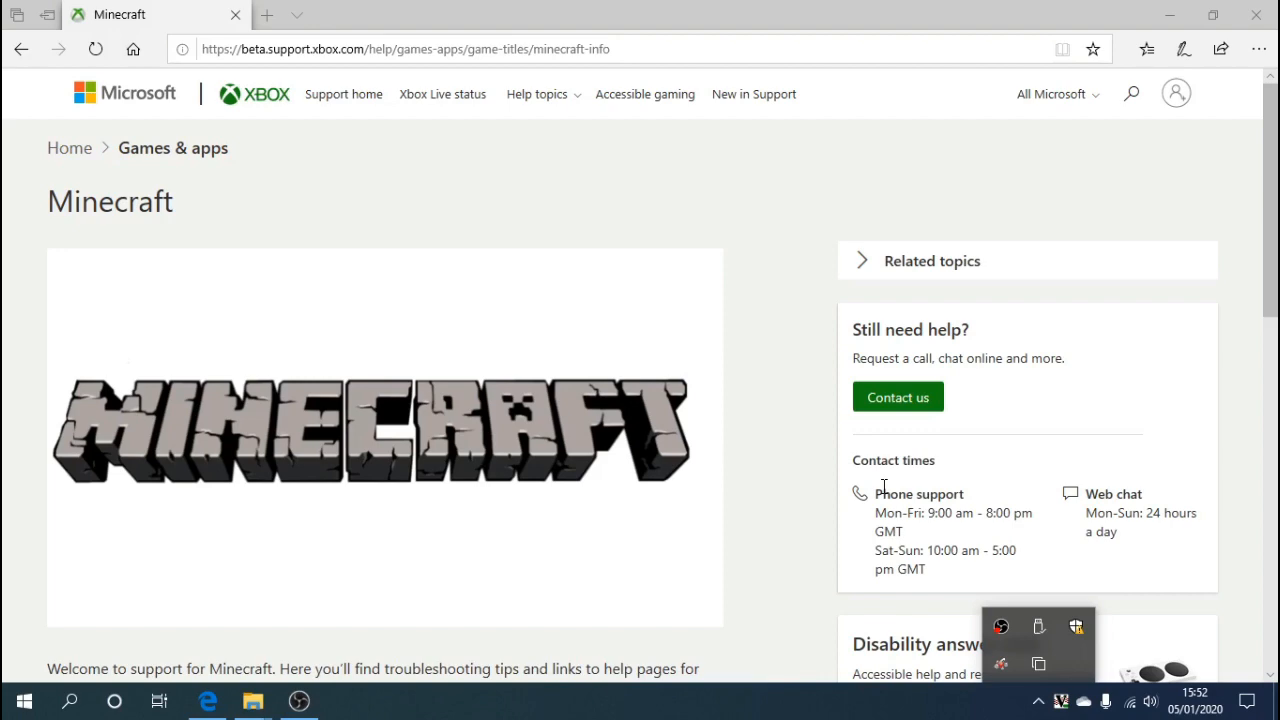
- Reload the Xbox Support Minecraft page from the address bar
{"action": "left_click", "coordinate": [657, 49]}
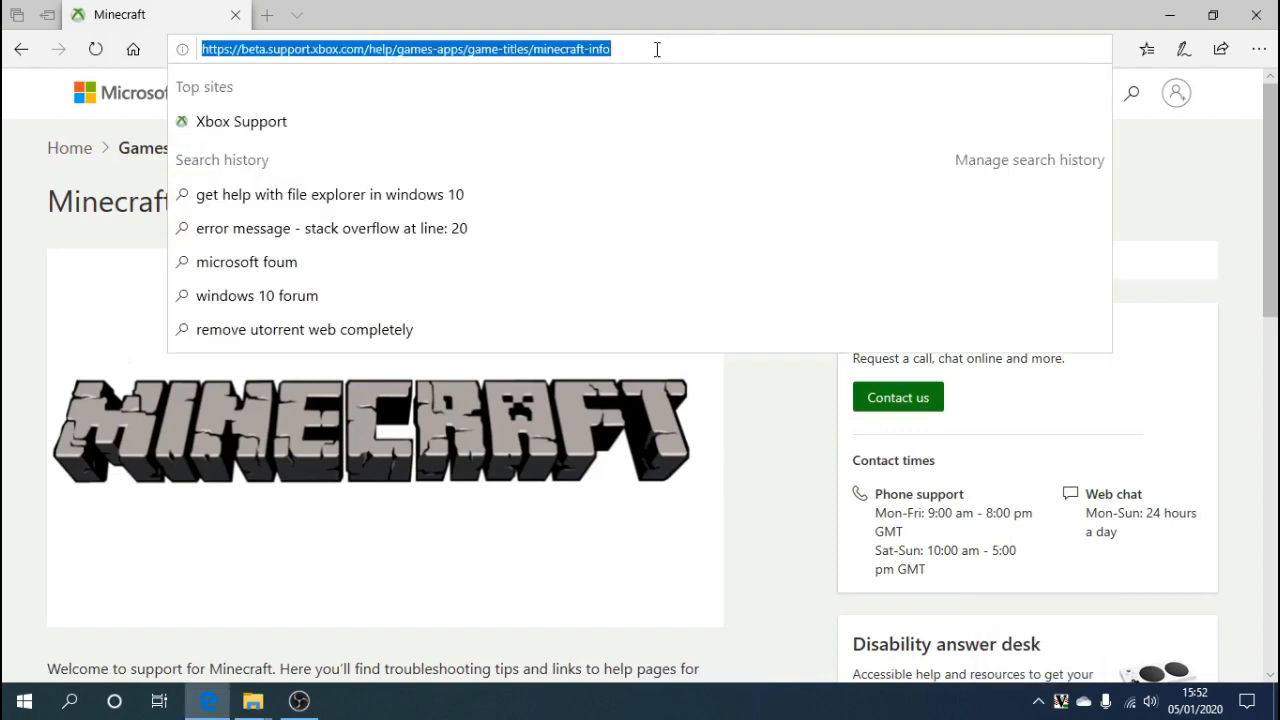
{"action": "key", "text": "Return"}
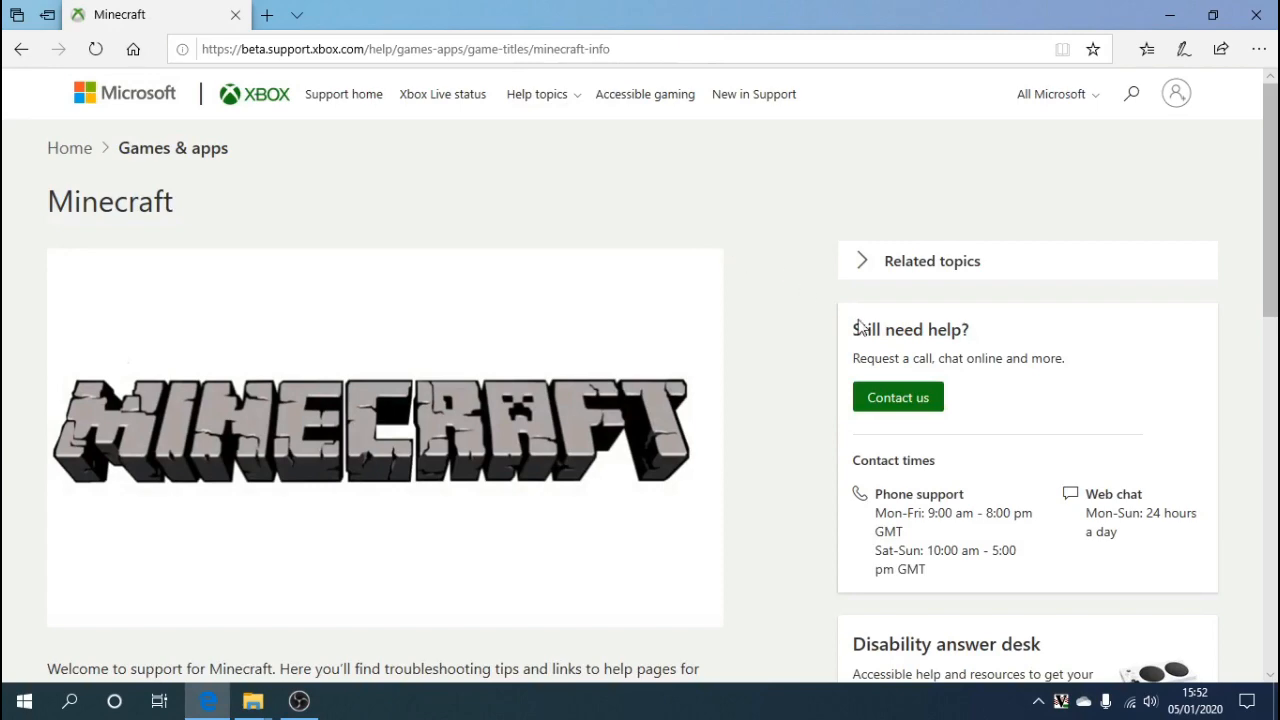
{"action": "left_click", "coordinate": [908, 398]}
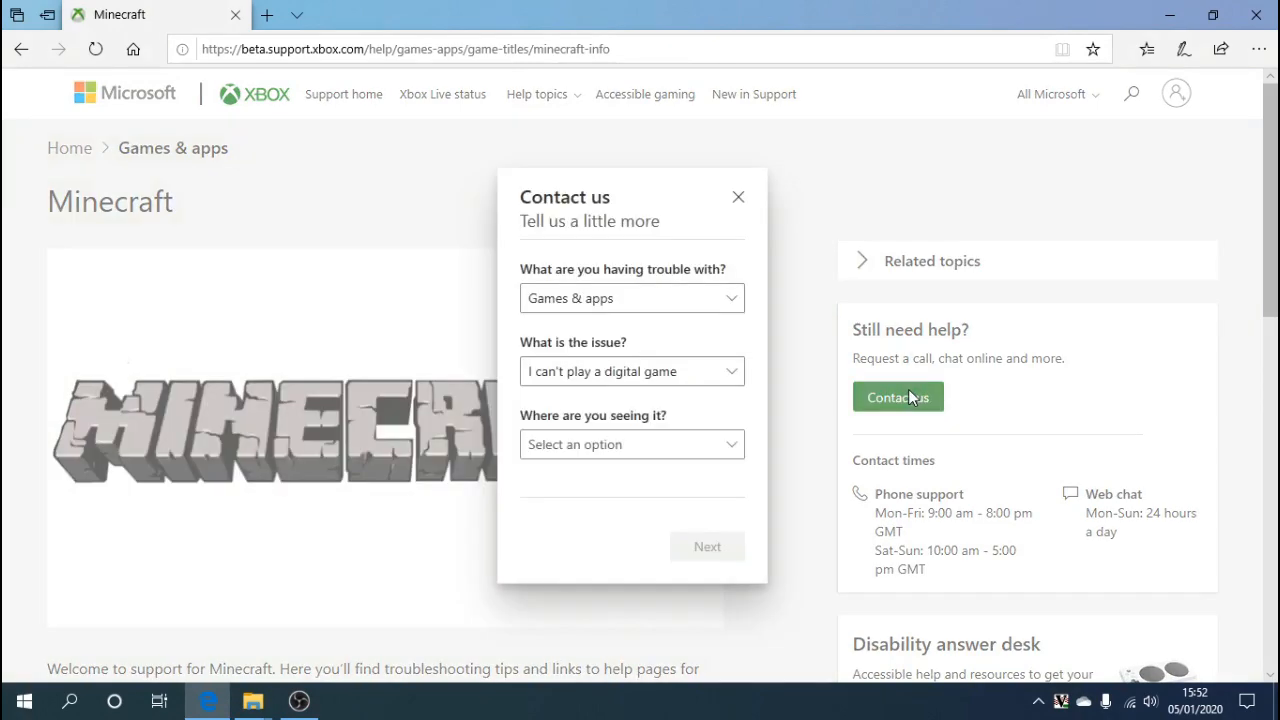